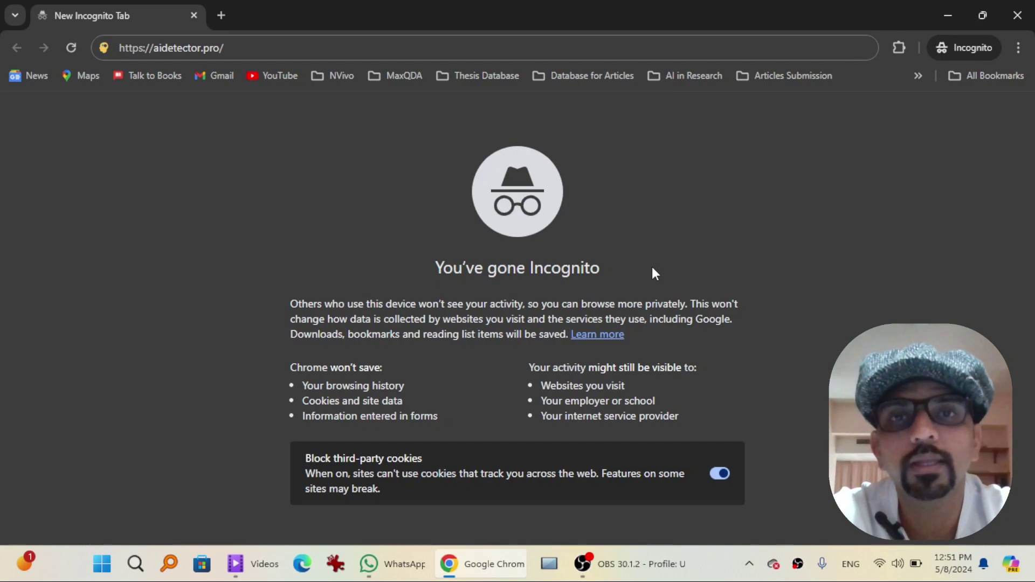
# Load aidetector.pro and log in to reach the empty account dashboard.
pyautogui.click(610, 50)
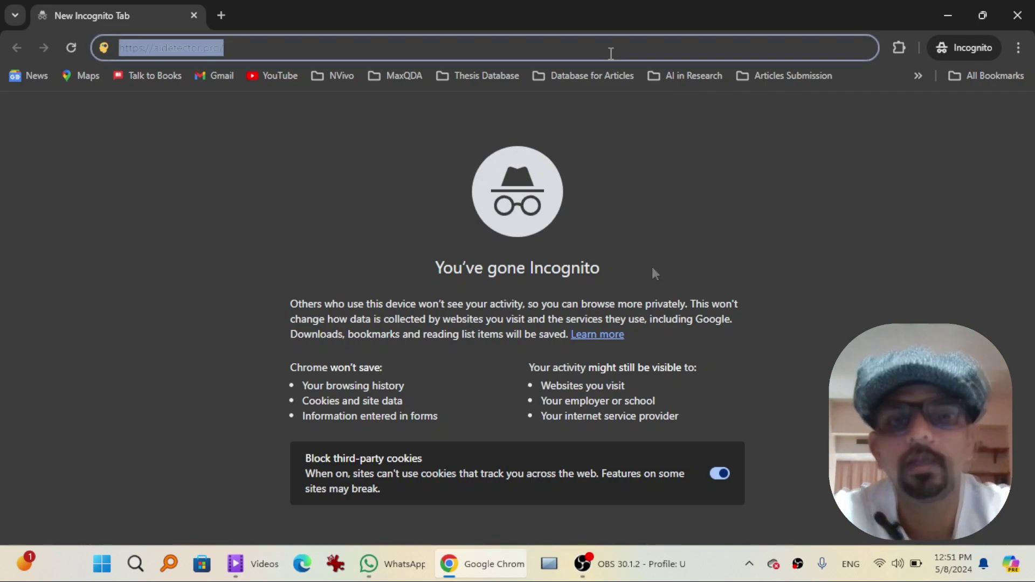
pyautogui.press('Return')
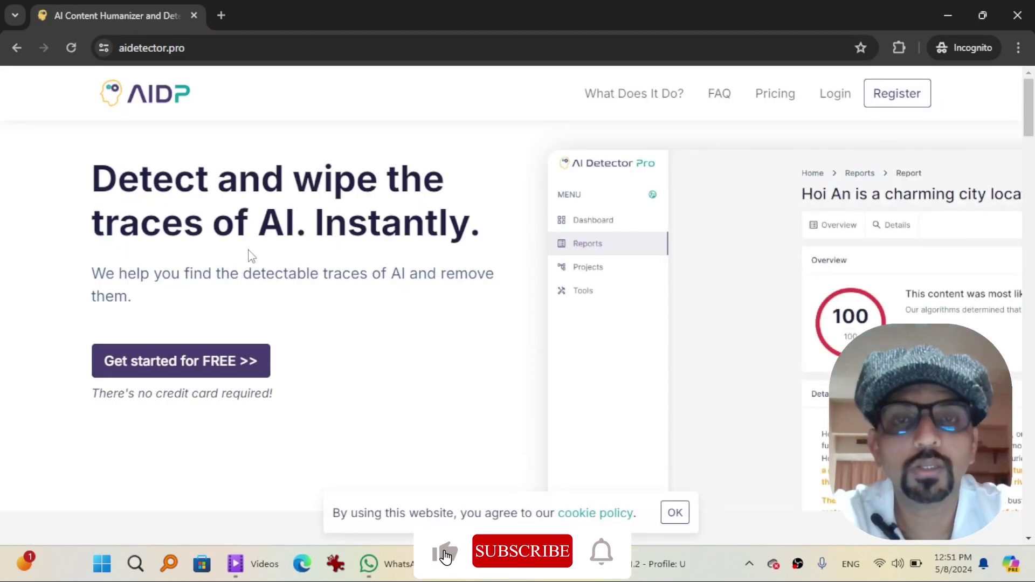
pyautogui.click(166, 372)
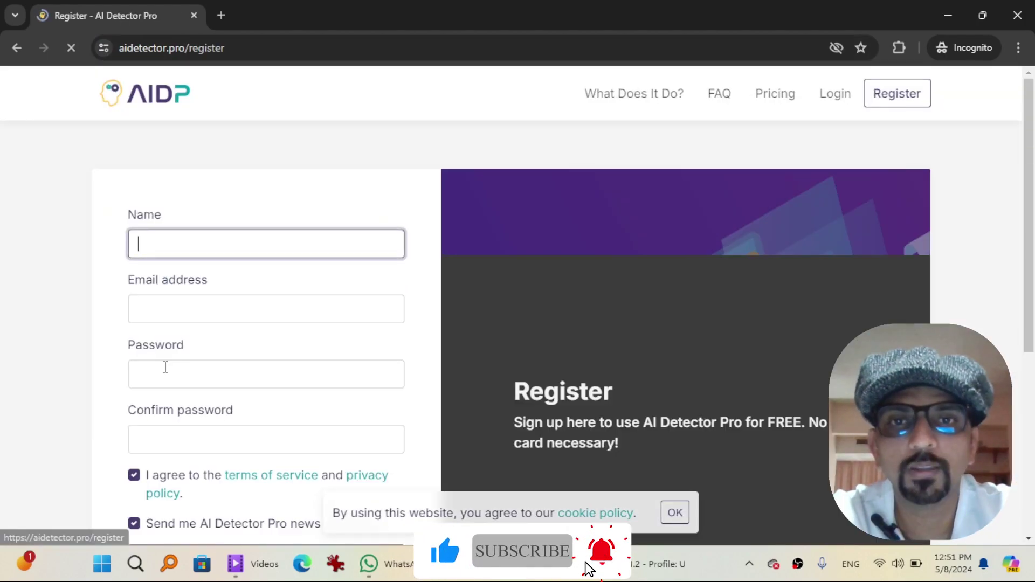
pyautogui.scroll(-1, 248, 270)
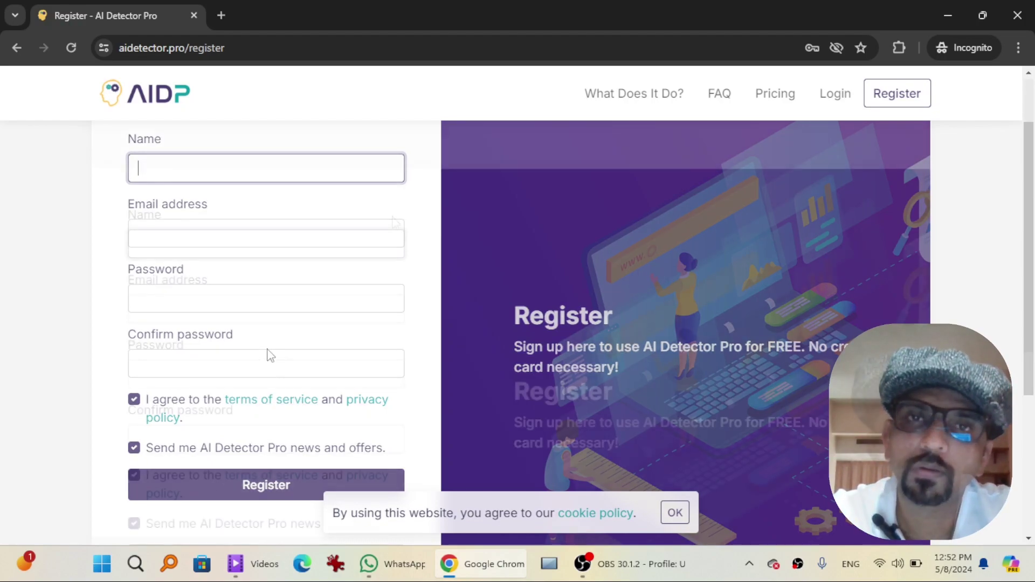
pyautogui.scroll(1, 395, 221)
pyautogui.scroll(-2, 395, 221)
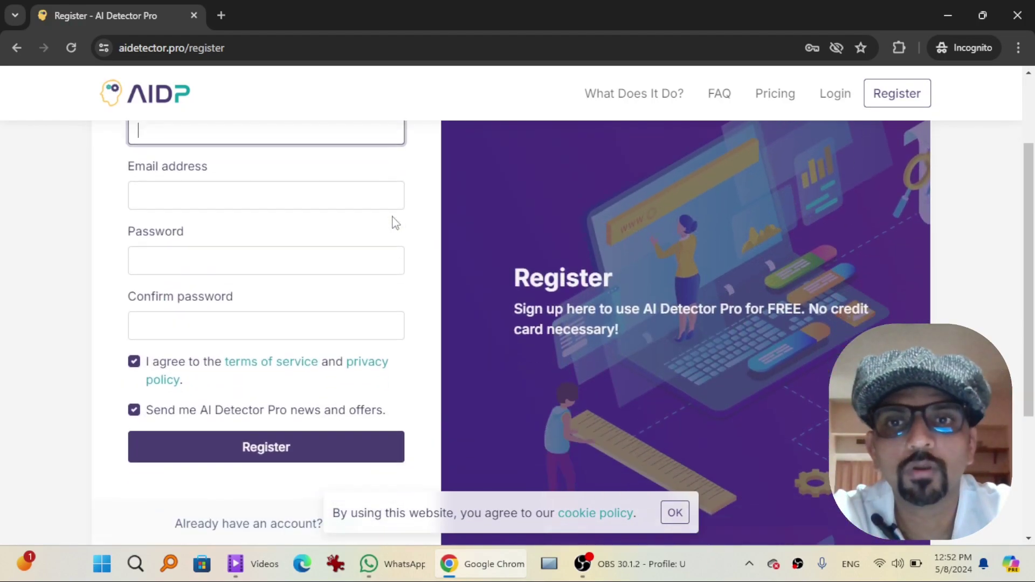
pyautogui.scroll(-2, 393, 223)
pyautogui.click(352, 339)
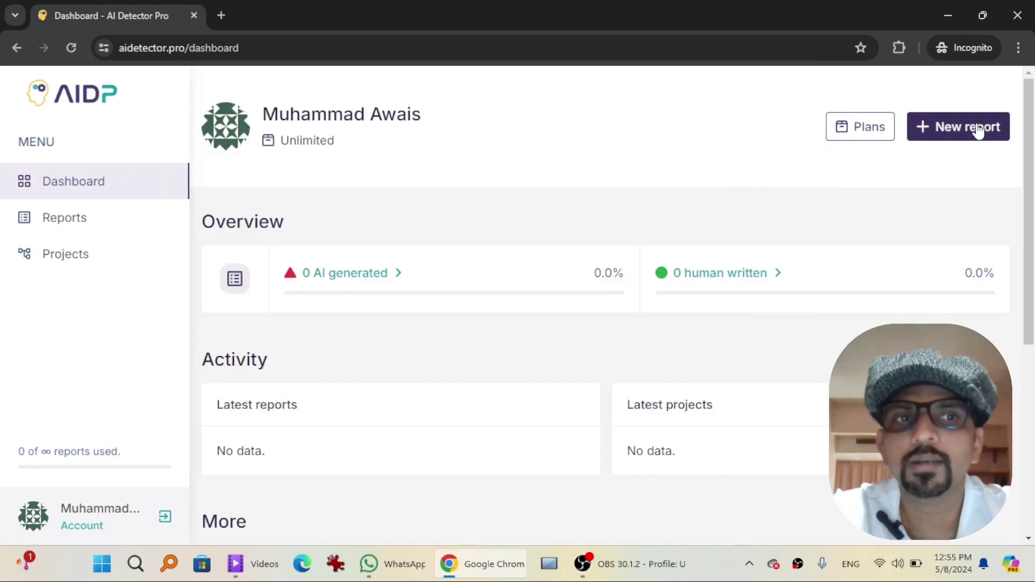
# Paste the music and mood essay into a new report and analyze it, scoring 98/100 AI.
pyautogui.click(978, 131)
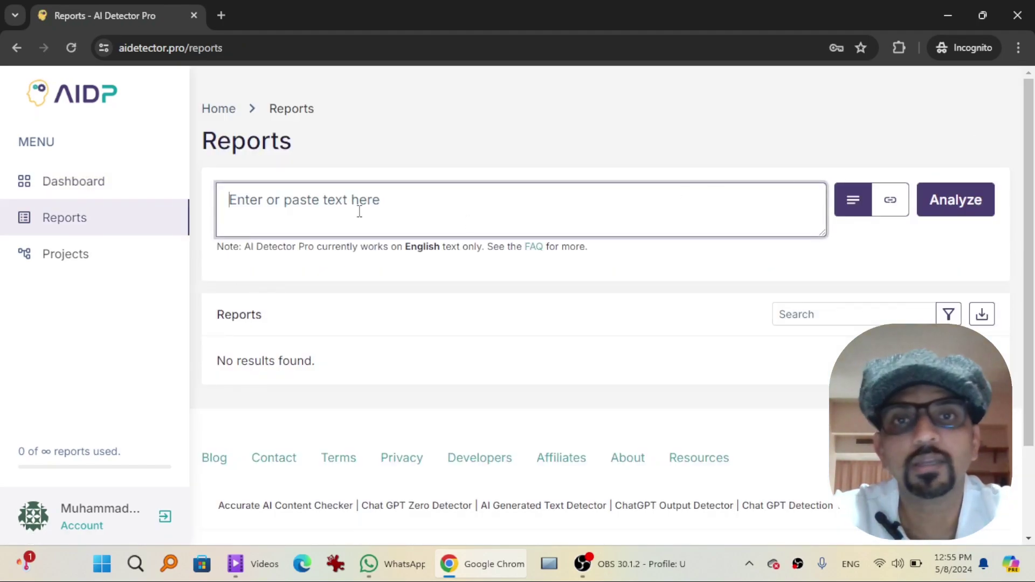
pyautogui.hotkey('ctrl', 'v')
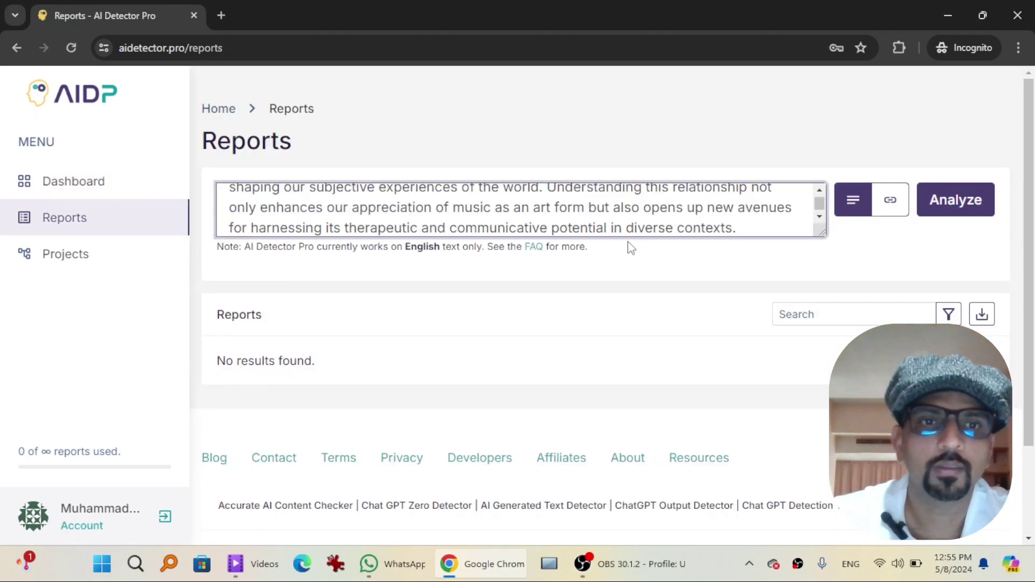
pyautogui.scroll(1, 670, 215)
pyautogui.scroll(3, 670, 219)
pyautogui.scroll(3, 671, 218)
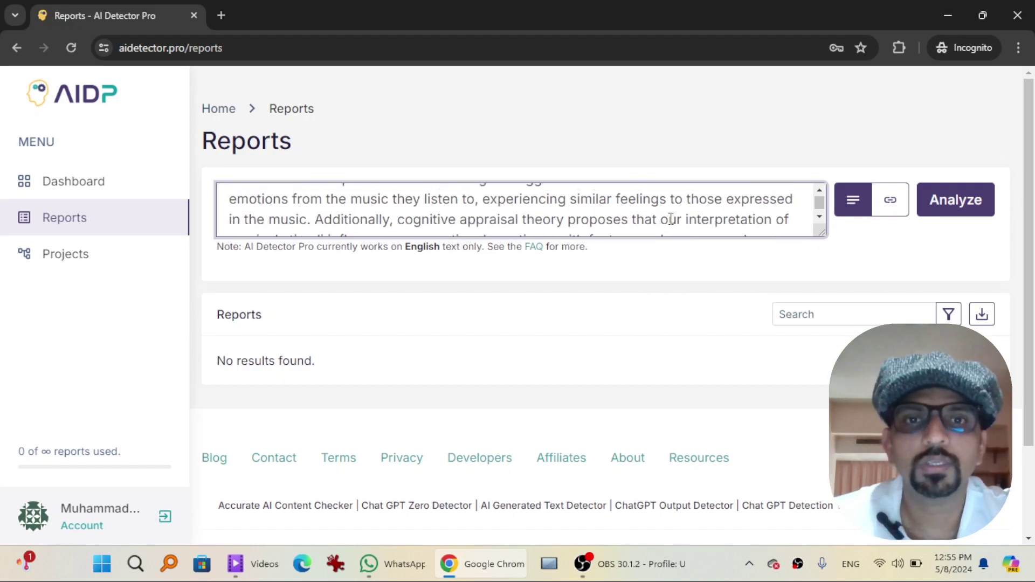
pyautogui.scroll(3, 670, 218)
pyautogui.scroll(-5, 670, 218)
pyautogui.scroll(-5, 670, 218)
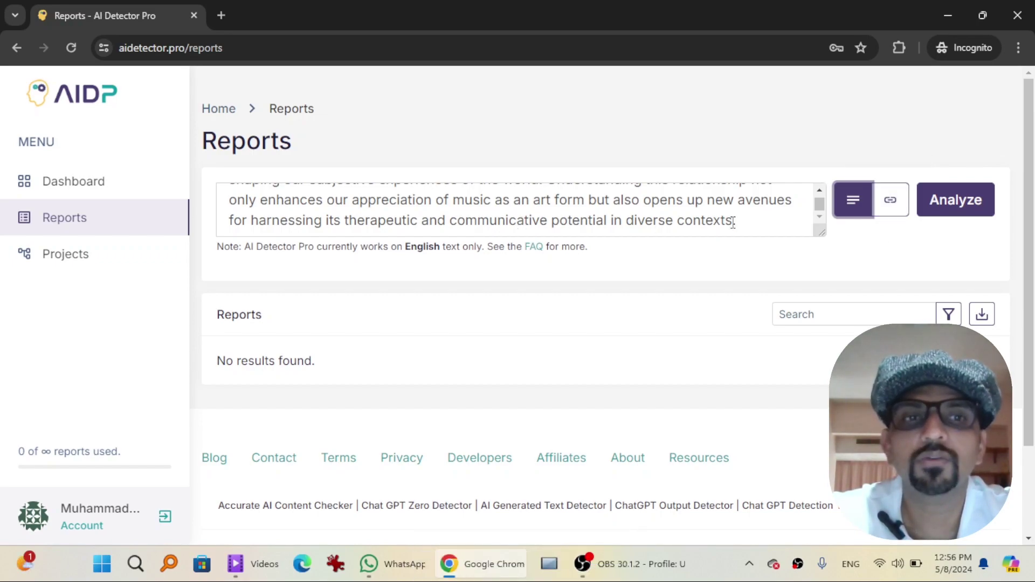
pyautogui.click(955, 213)
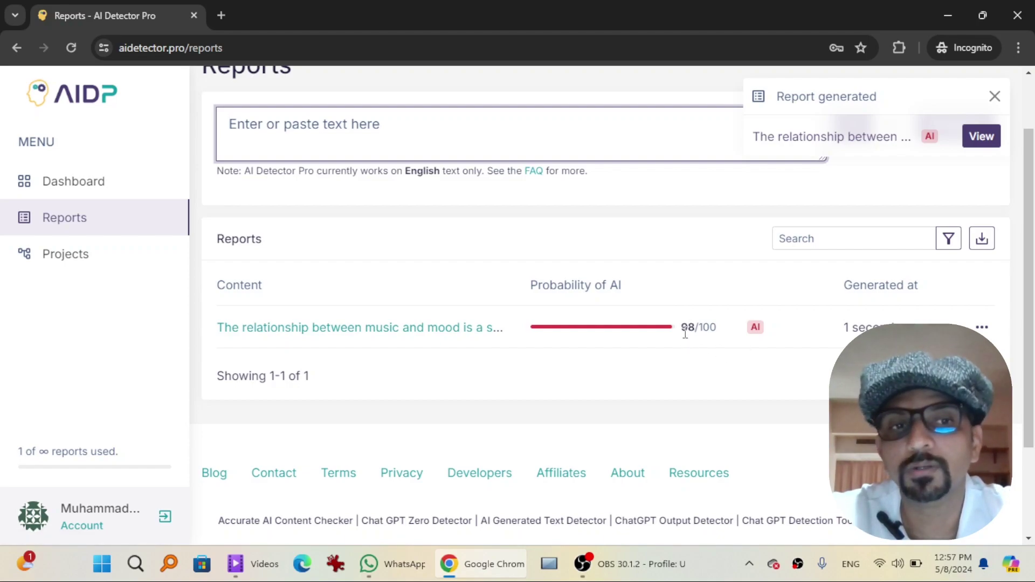
# Open the music-and-mood report to view its 98% verdict and AI-highlighted paragraphs.
pyautogui.click(426, 327)
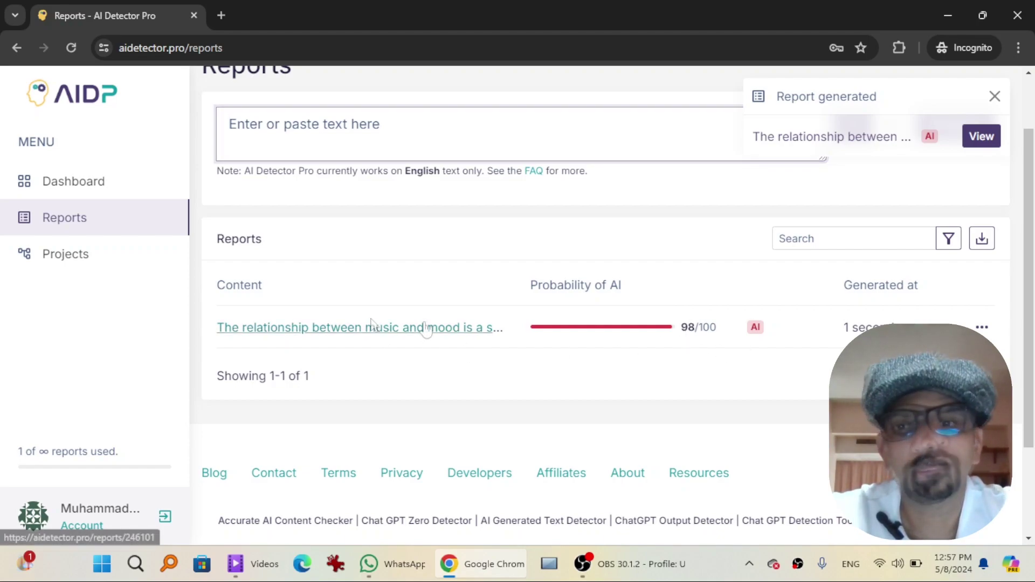
pyautogui.click(426, 327)
pyautogui.scroll(-3, 593, 232)
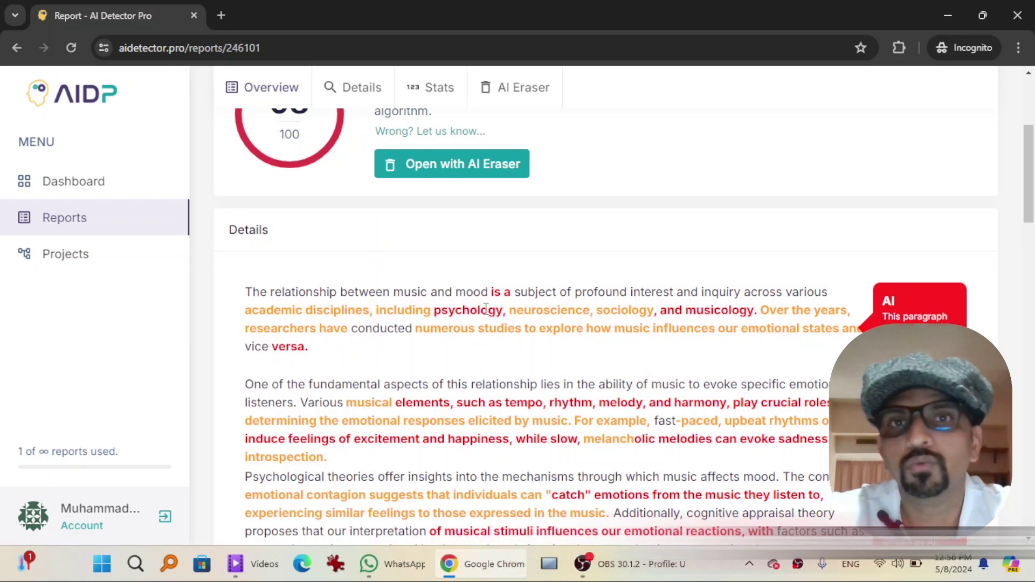
pyautogui.scroll(5, 486, 309)
pyautogui.click(483, 405)
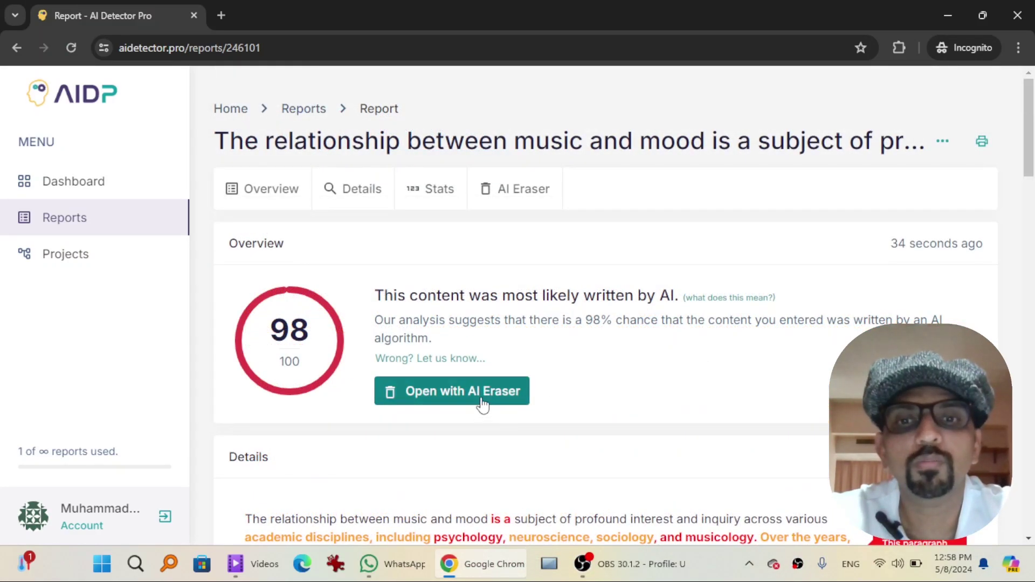
# Open the music-and-mood text in the AI Eraser and run Humanize document from Eraser tools.
pyautogui.click(482, 403)
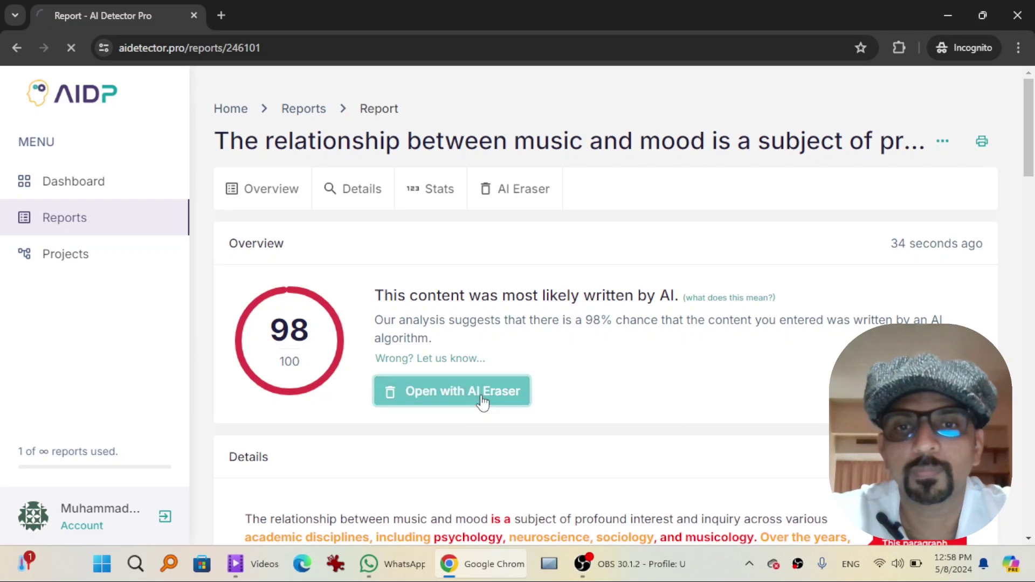
pyautogui.scroll(-1, 440, 210)
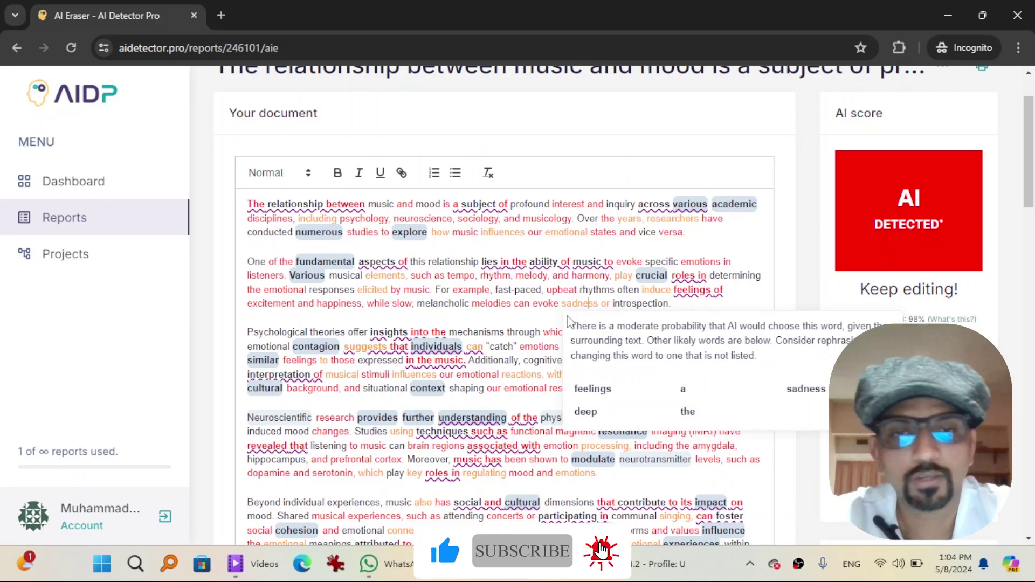
pyautogui.scroll(-8, 519, 275)
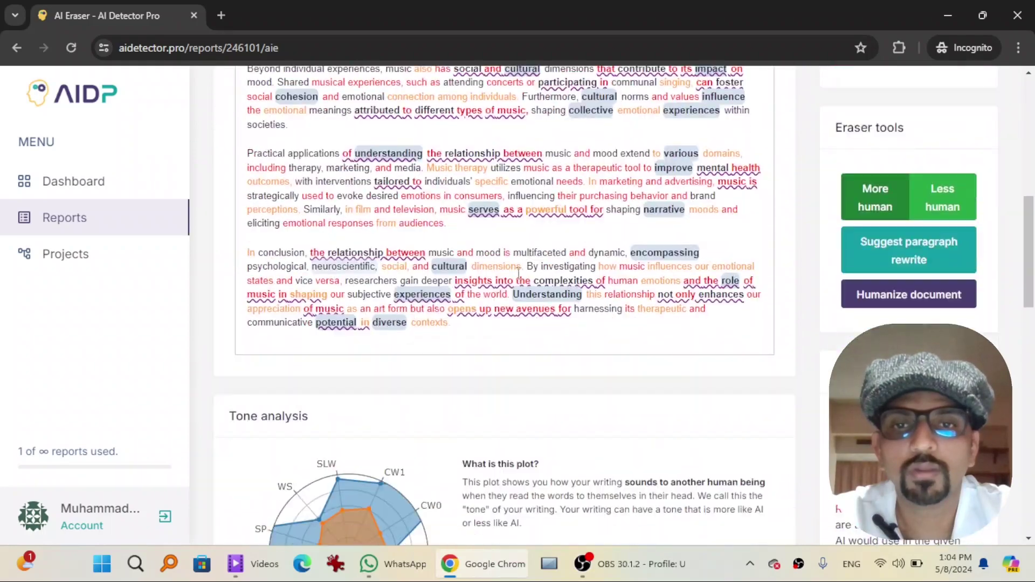
pyautogui.scroll(-5, 519, 275)
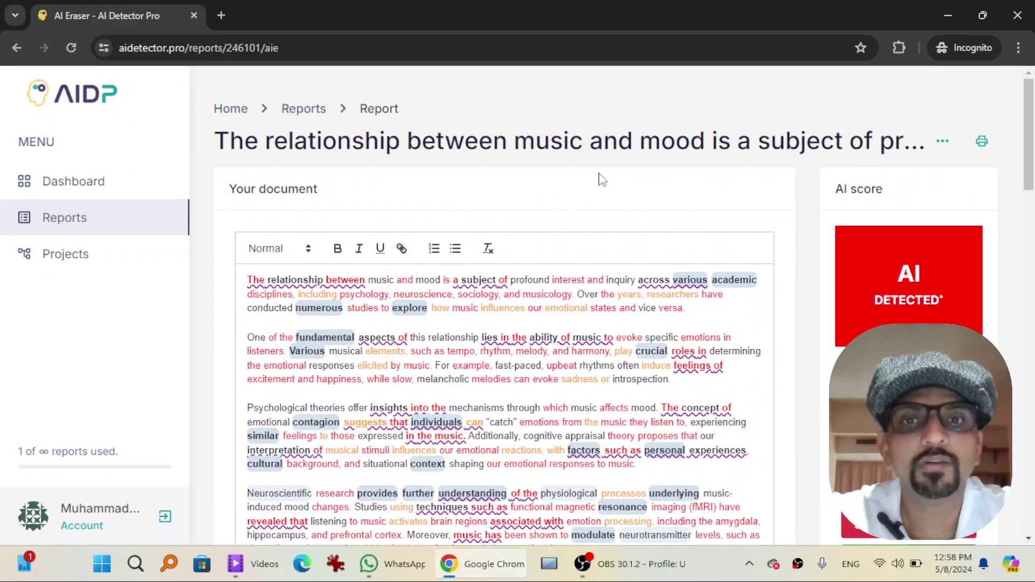
pyautogui.scroll(-7, 791, 201)
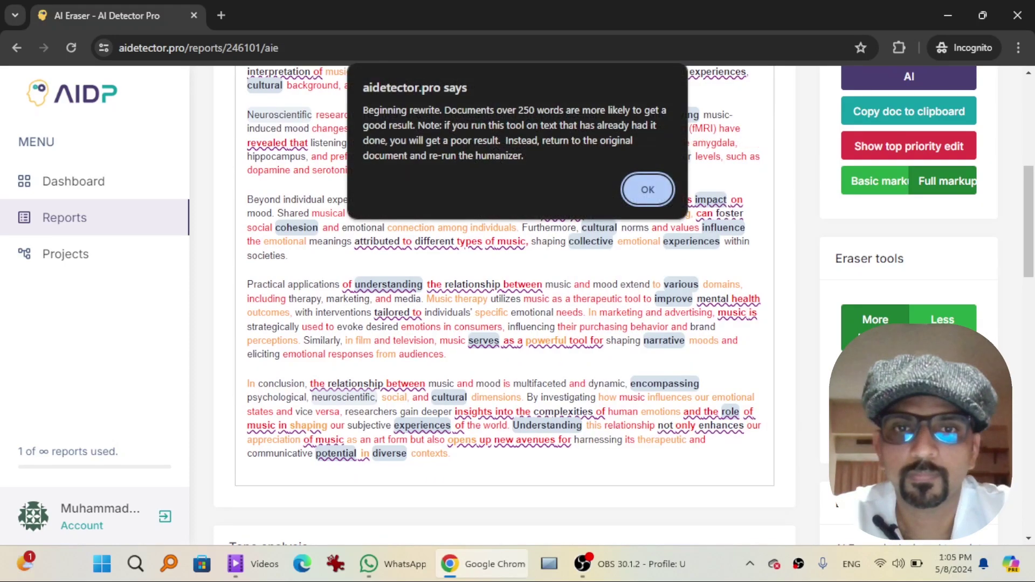
# Confirm the rewrite start and completion alerts, leaving the document with reworded paragraphs.
pyautogui.click(641, 185)
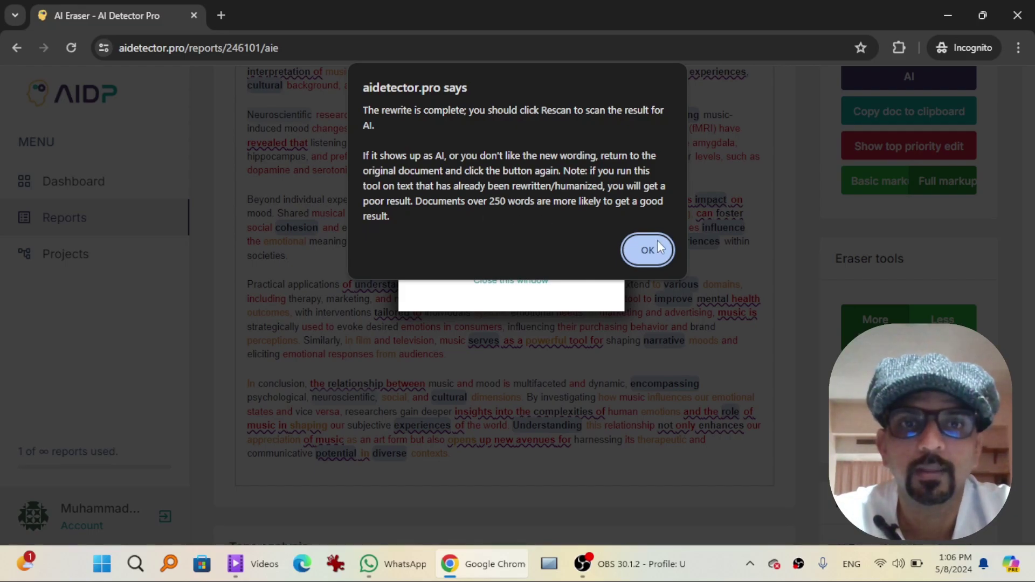
pyautogui.click(647, 250)
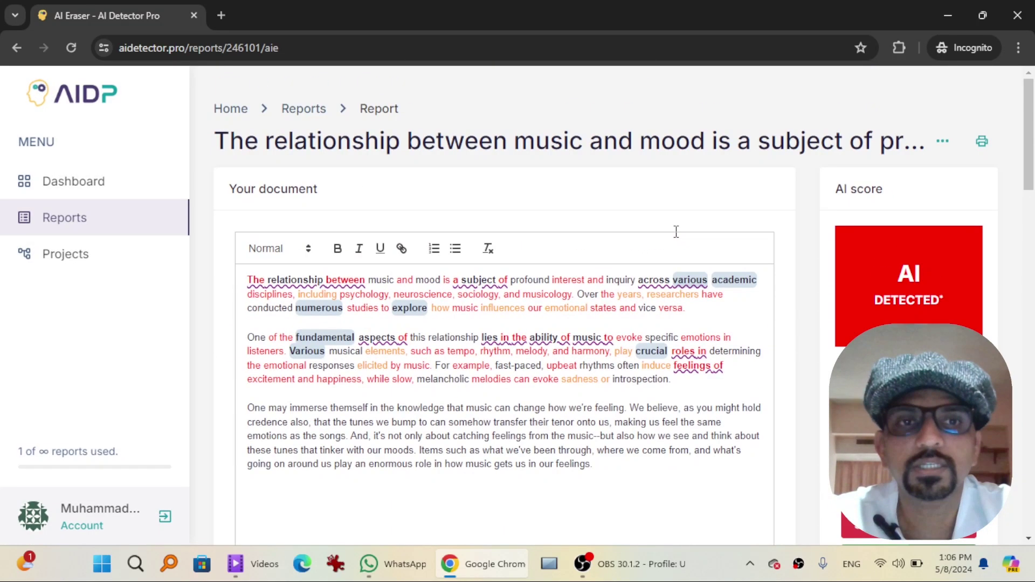
pyautogui.scroll(-4, 814, 388)
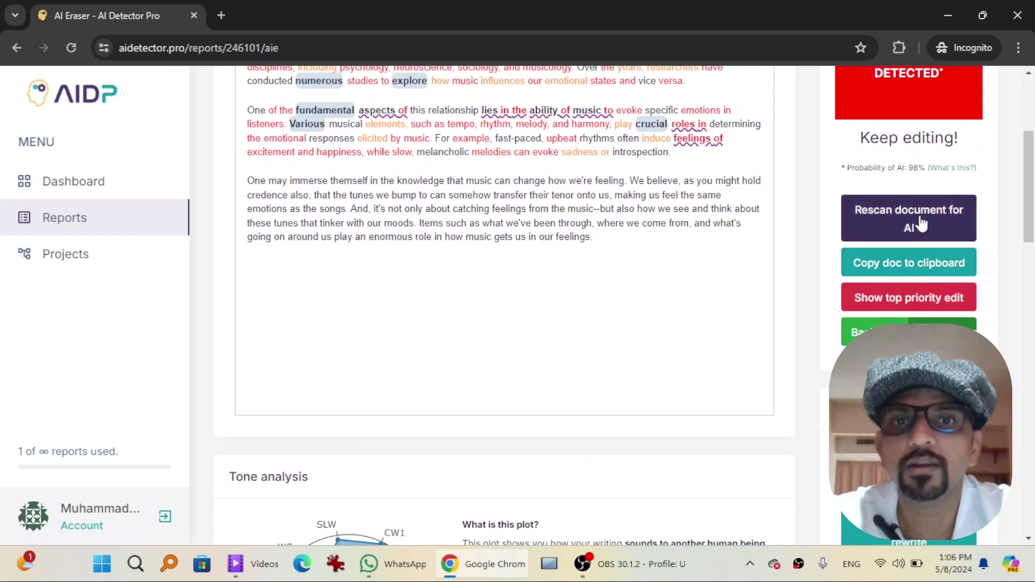
# Rescan the rewritten music-and-mood document, which now comes back as HUMAN detected.
pyautogui.click(921, 222)
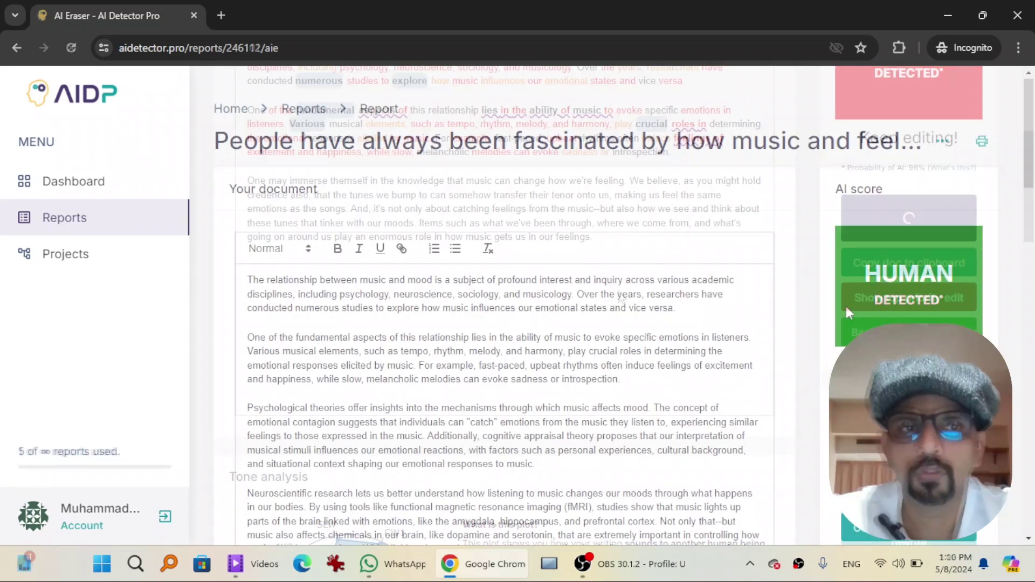